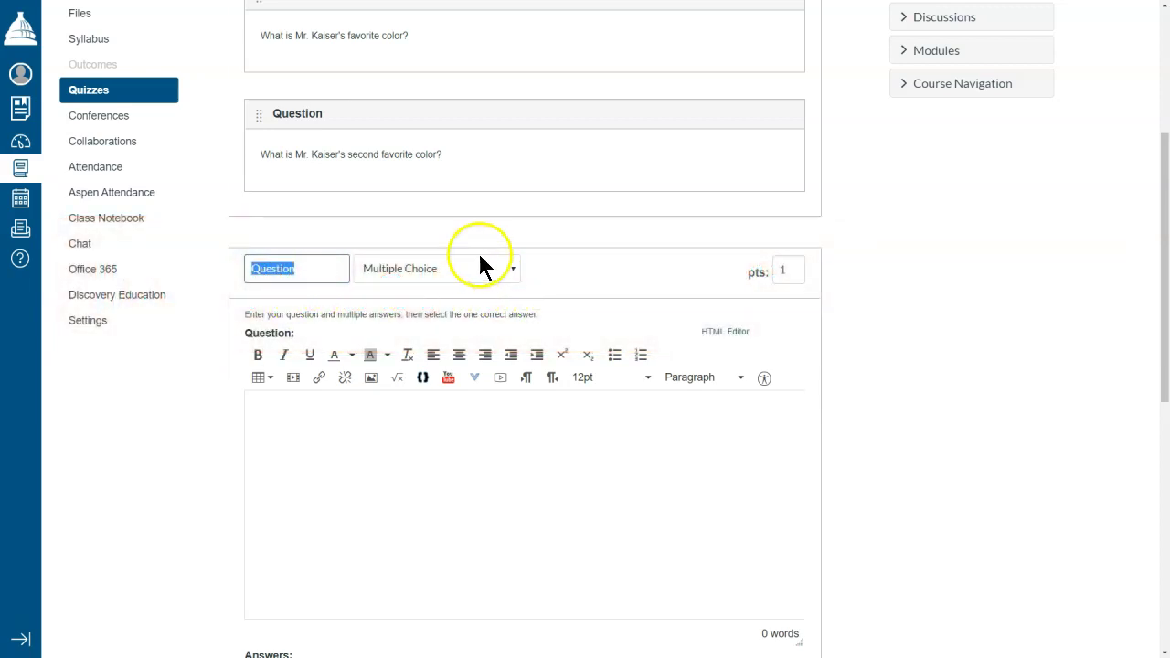
# Switch the new question's type to Formula Question and place the cursor in its empty text box.
pyautogui.scroll(-1, 496, 343)
pyautogui.click(294, 209)
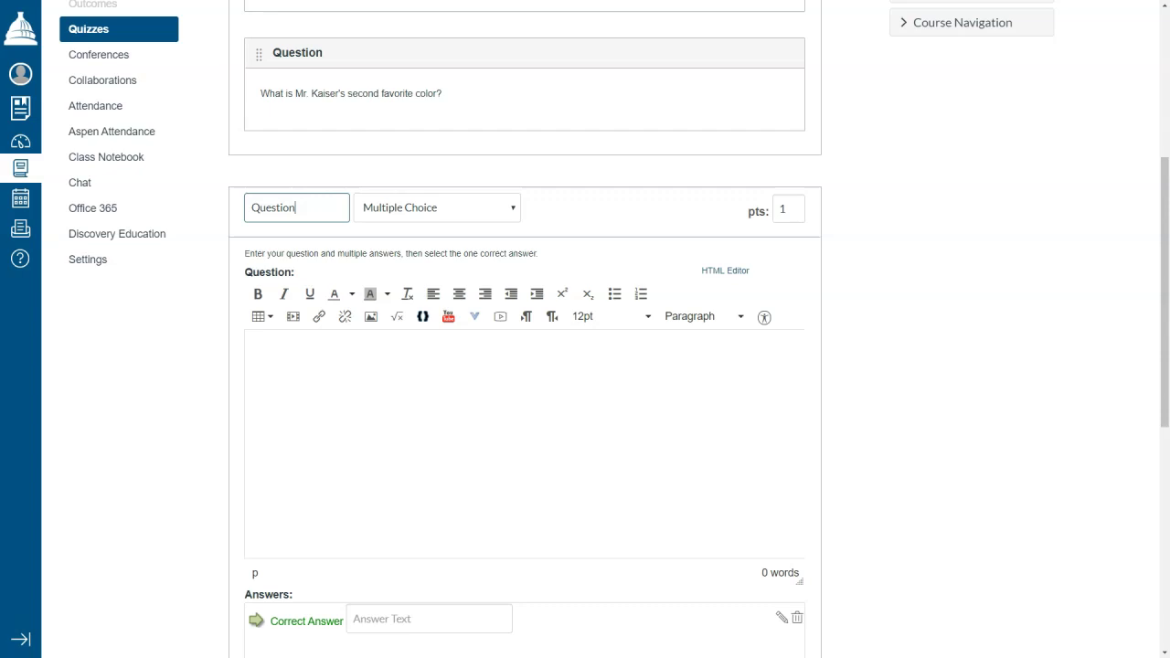
pyautogui.moveTo(295, 208); pyautogui.dragTo(232, 196)
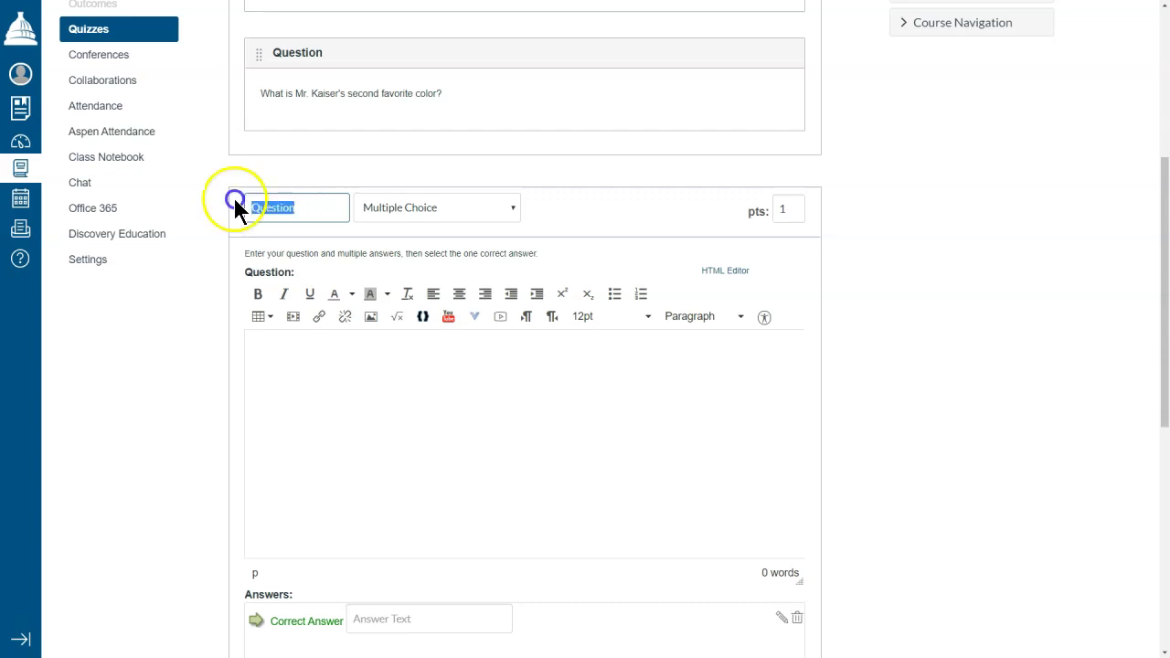
pyautogui.click(508, 214)
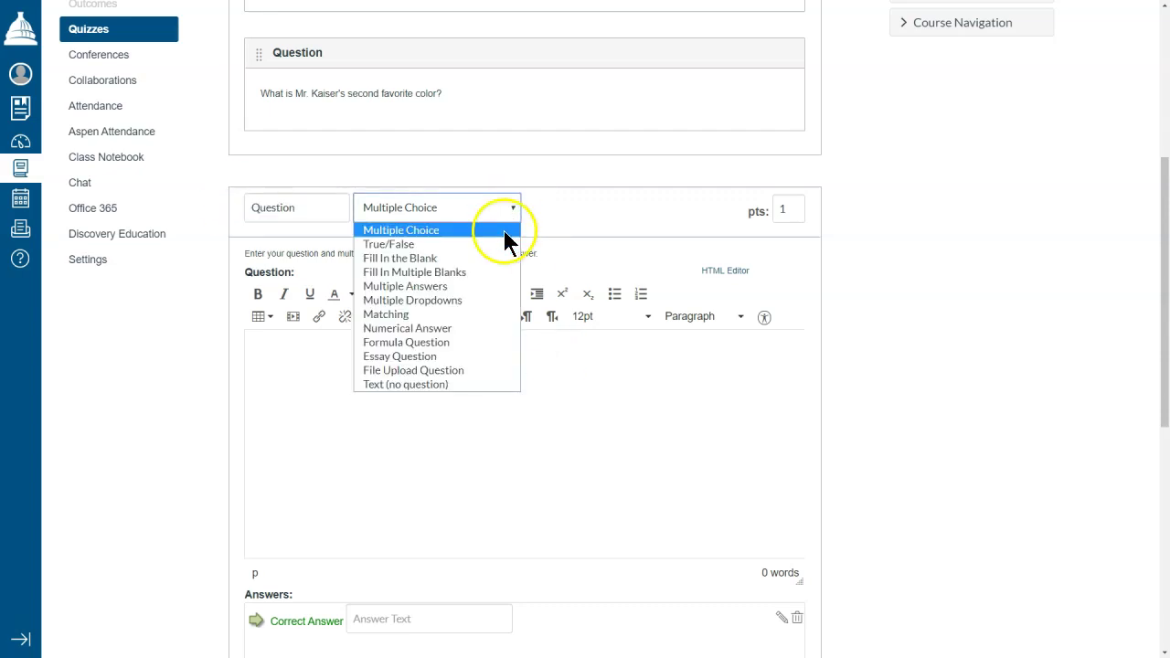
pyautogui.click(484, 341)
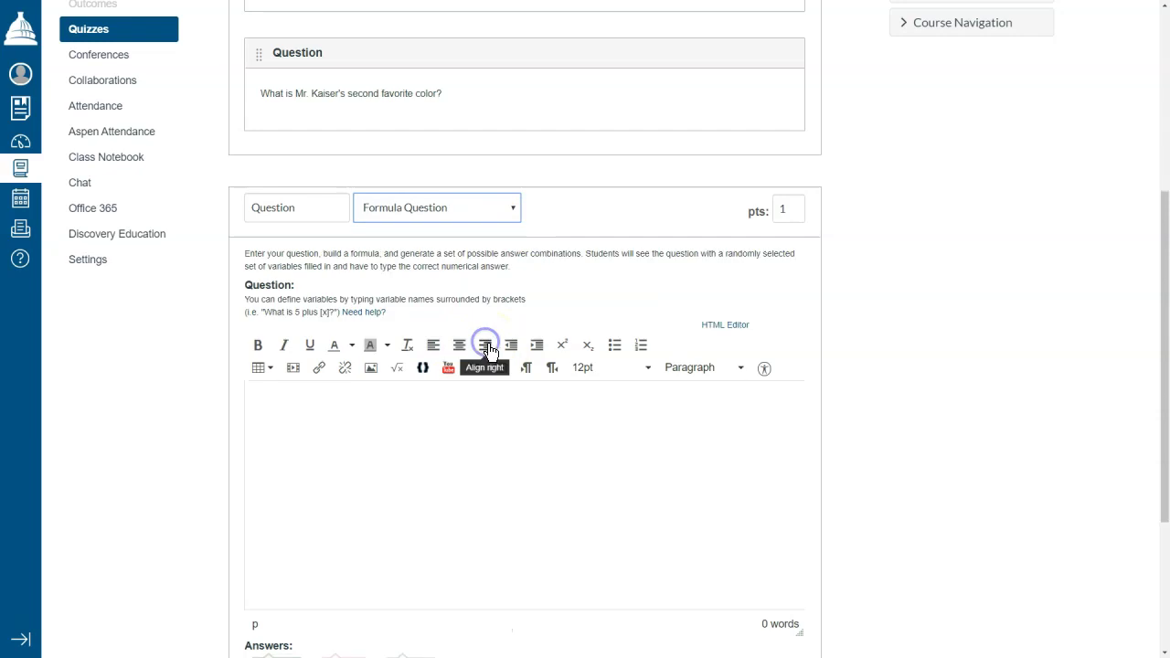
pyautogui.click(586, 448)
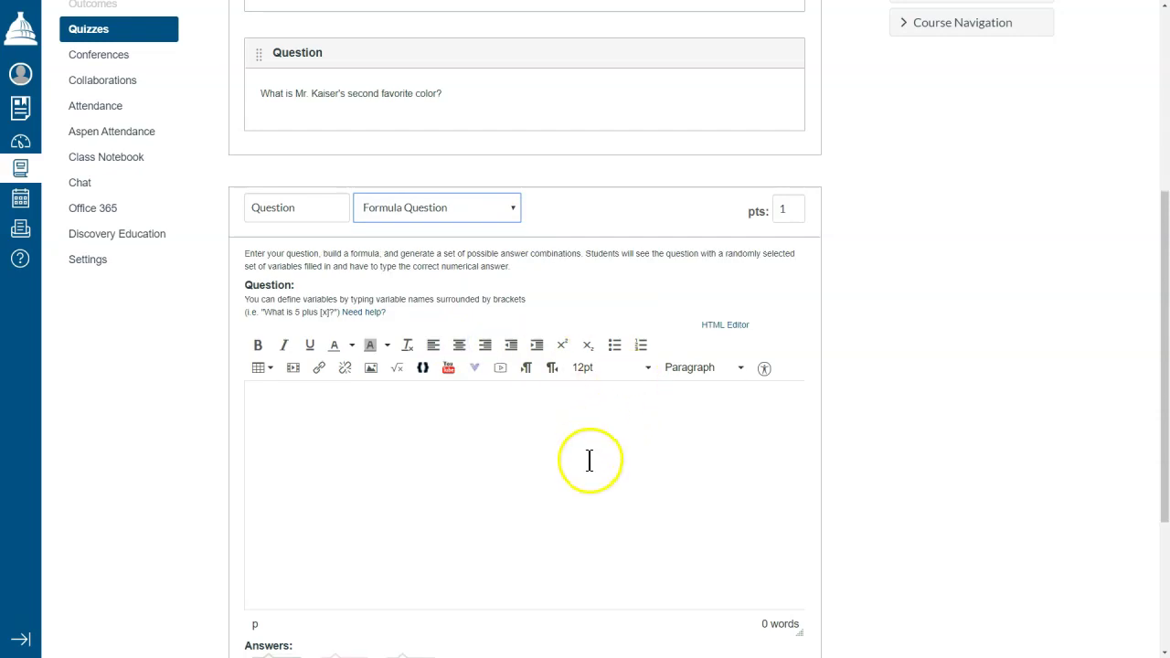
pyautogui.scroll(-1, 498, 487)
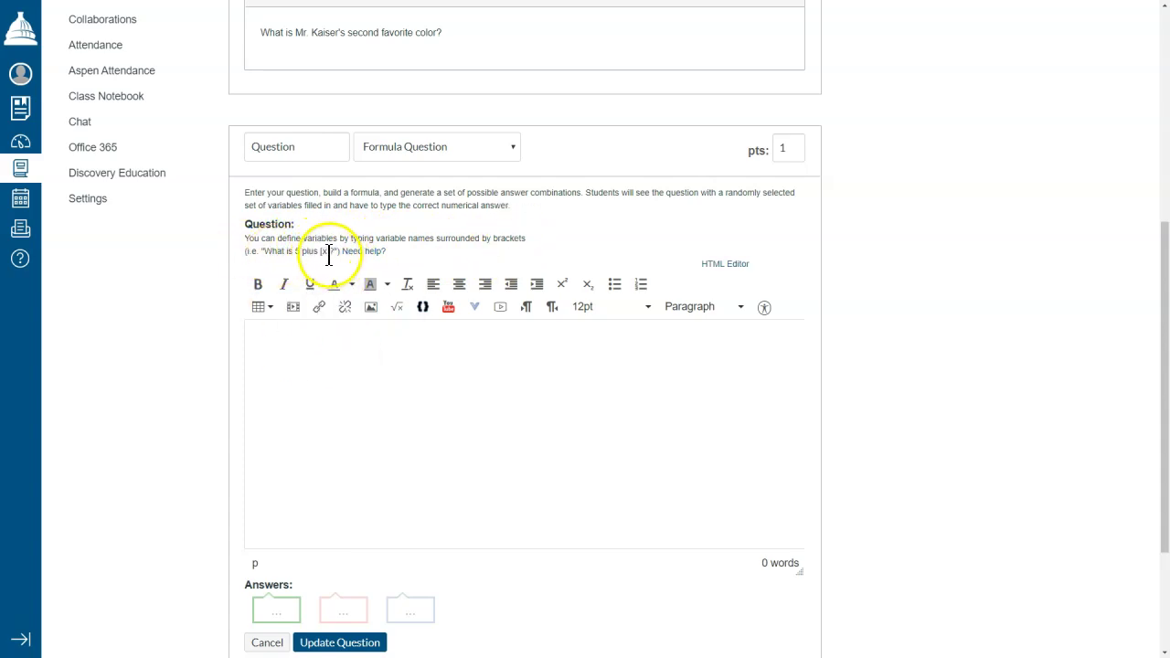
# Write the question text 'What is 3 plus [x]?'.
pyautogui.click(331, 335)
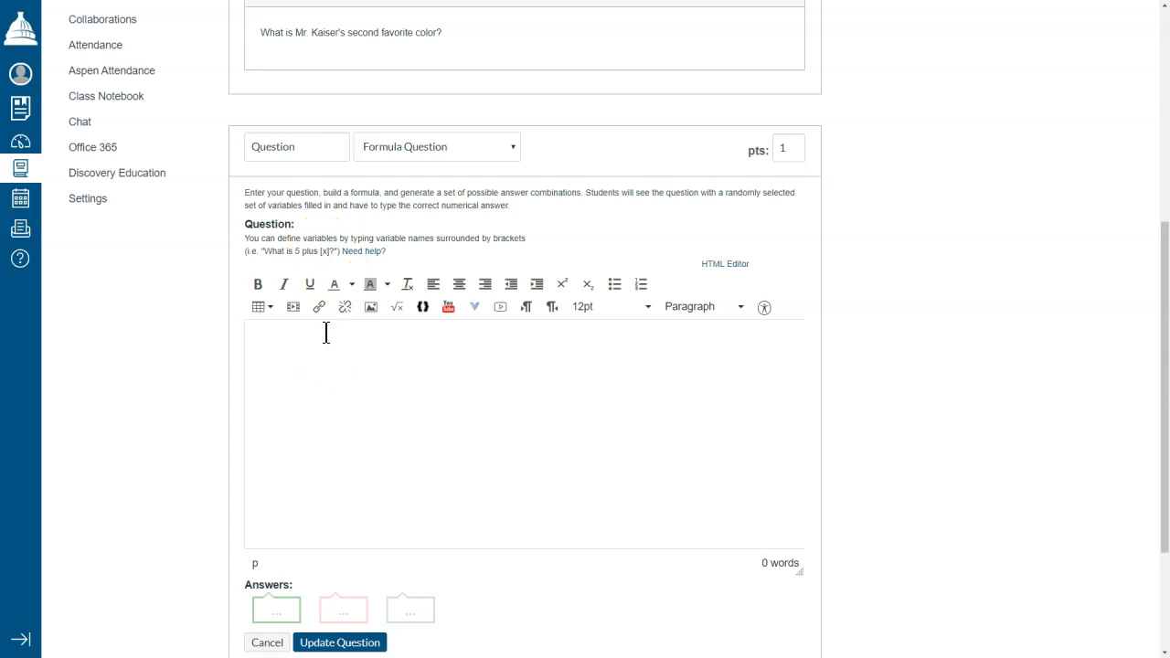
pyautogui.write('What is 3 plus [x]?')
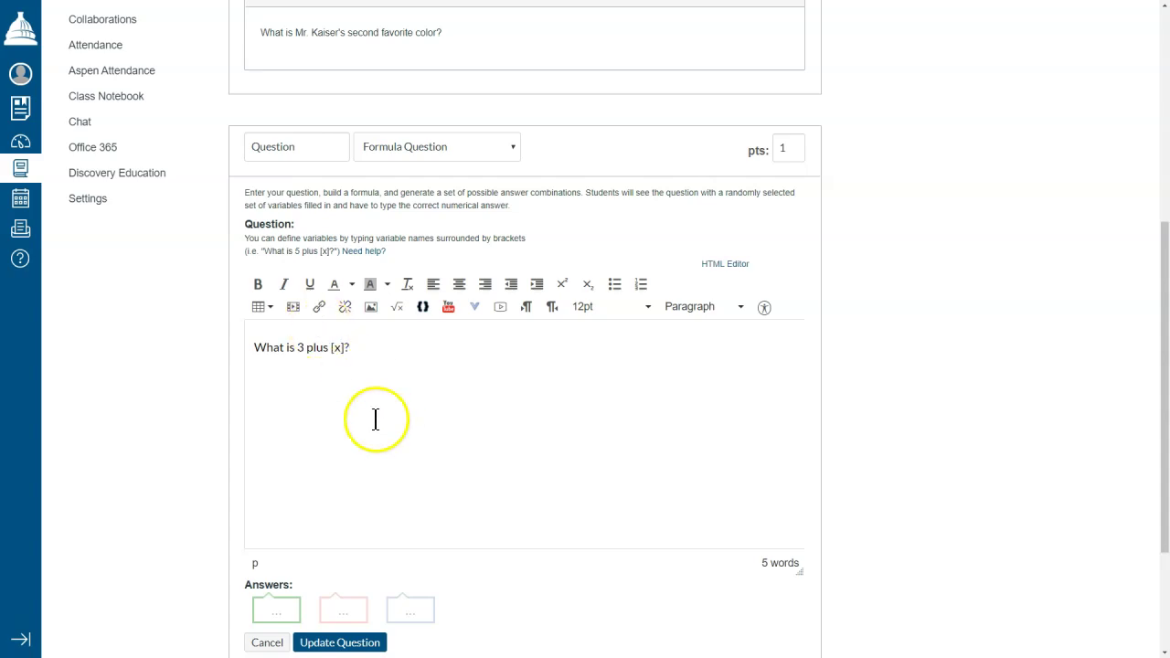
# Add ' + [cow]' after [x] and delete the word 'plus'.
pyautogui.scroll(-1, 423, 465)
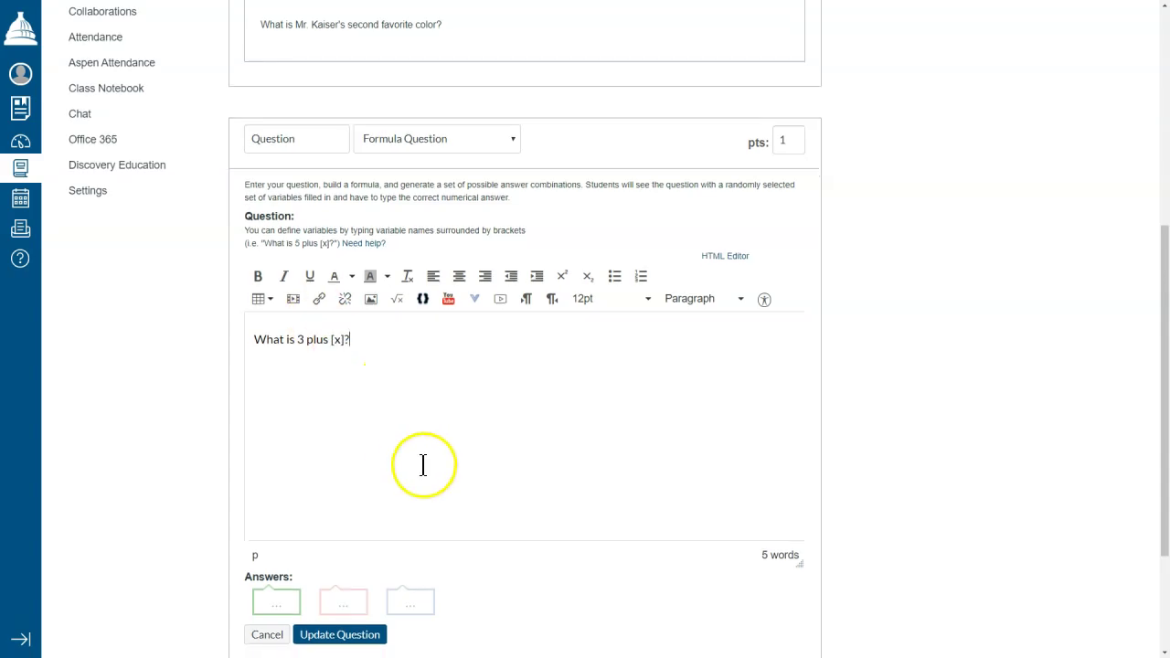
pyautogui.click(344, 286)
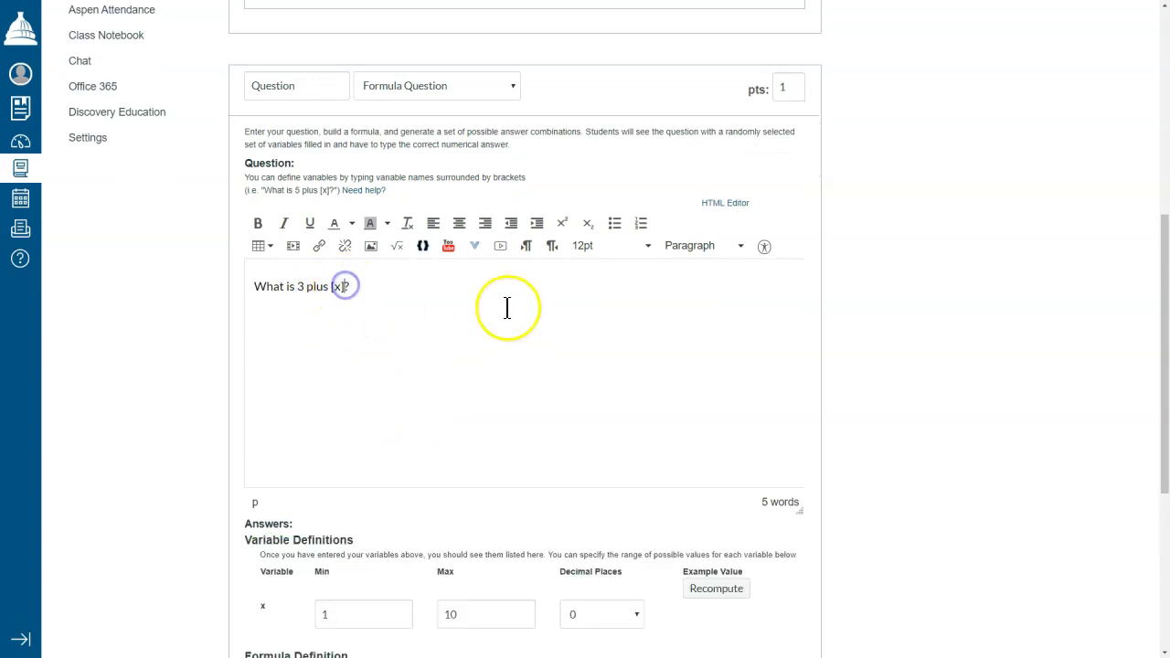
pyautogui.write('+ [cow]')
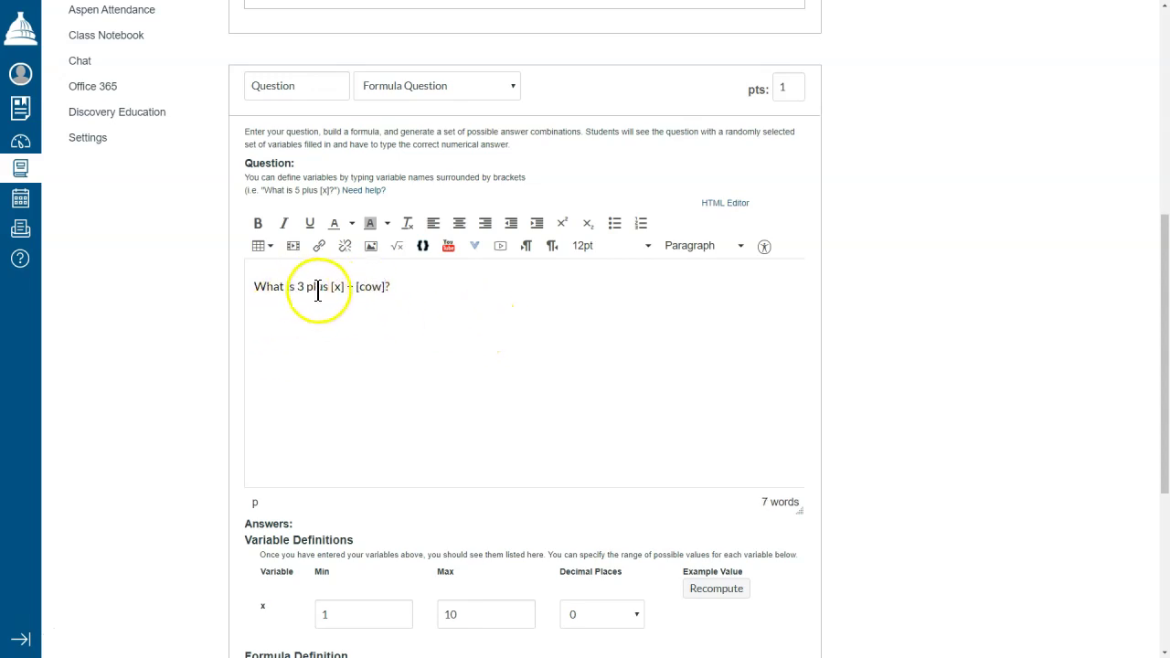
pyautogui.doubleClick(318, 287)
pyautogui.press('BackSpace')
# Put '+' in place of 'plus', then set x's maximum to 3 and cow's minimum to 5.
pyautogui.write('+')
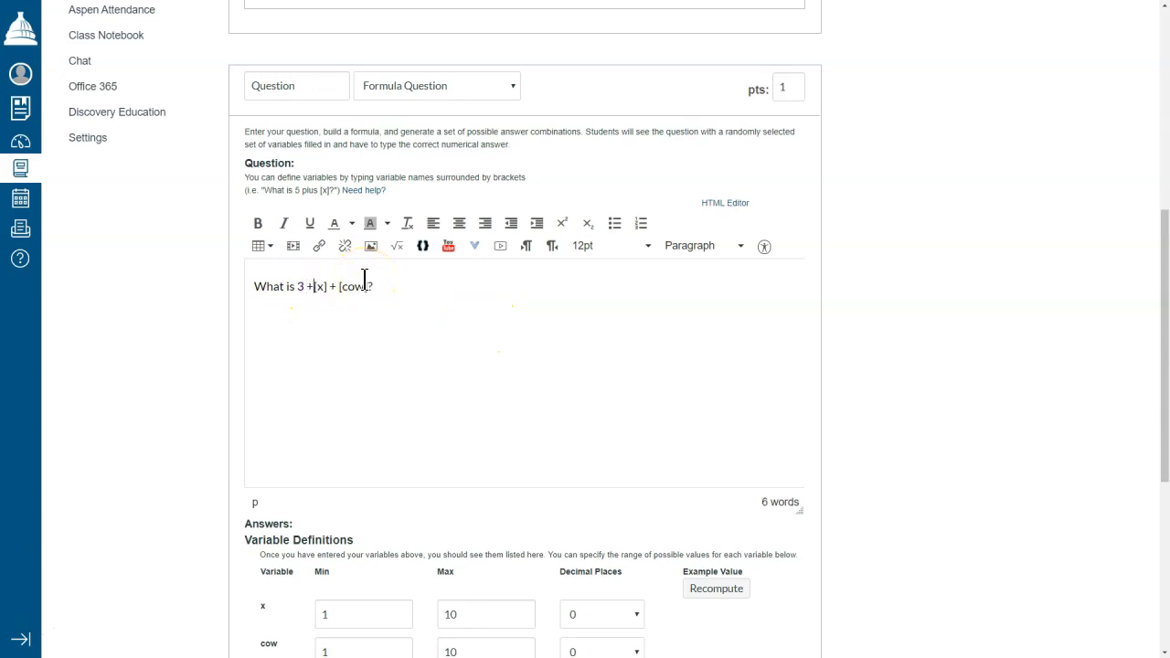
pyautogui.scroll(-1, 310, 403)
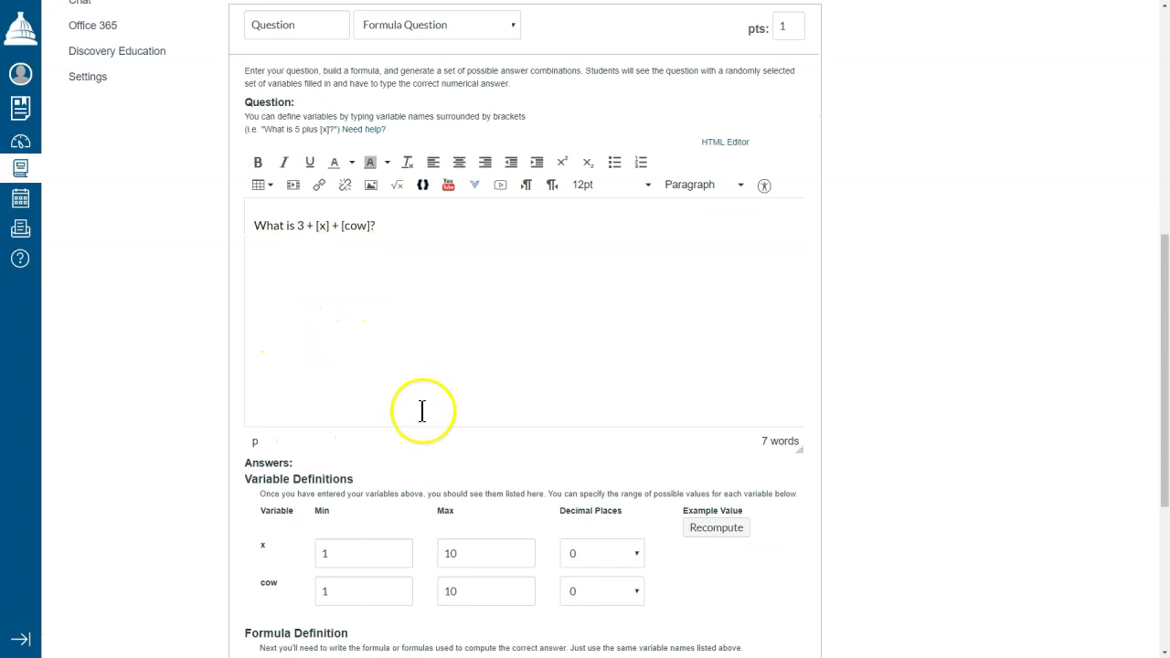
pyautogui.scroll(-2, 420, 411)
pyautogui.click(340, 434)
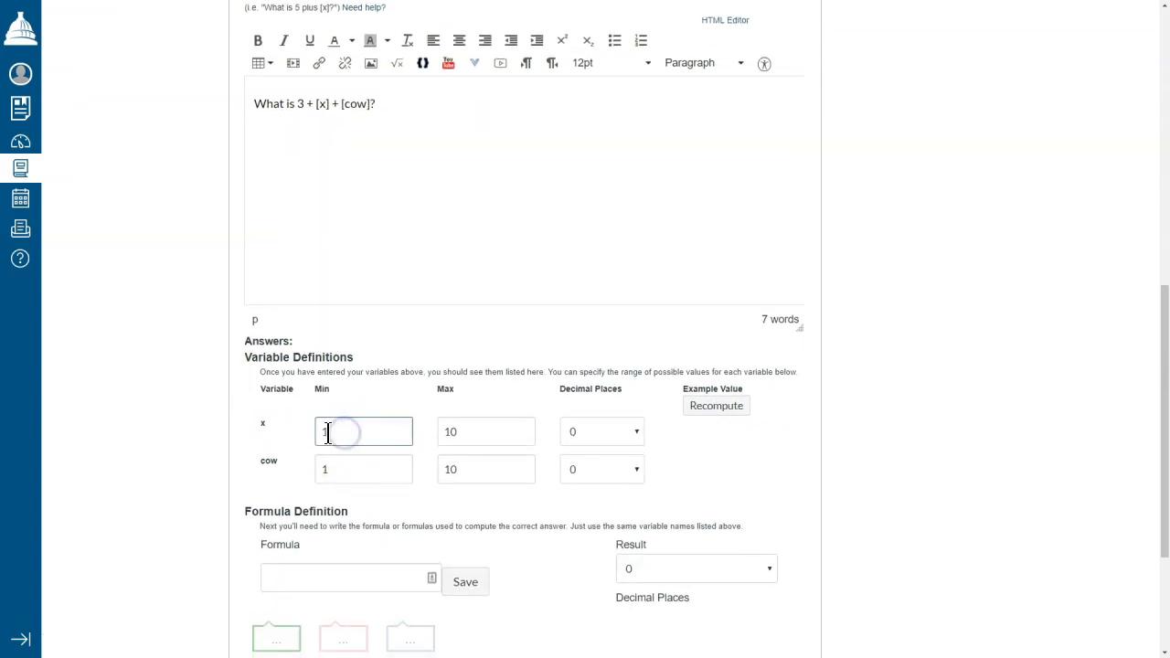
pyautogui.doubleClick(441, 431)
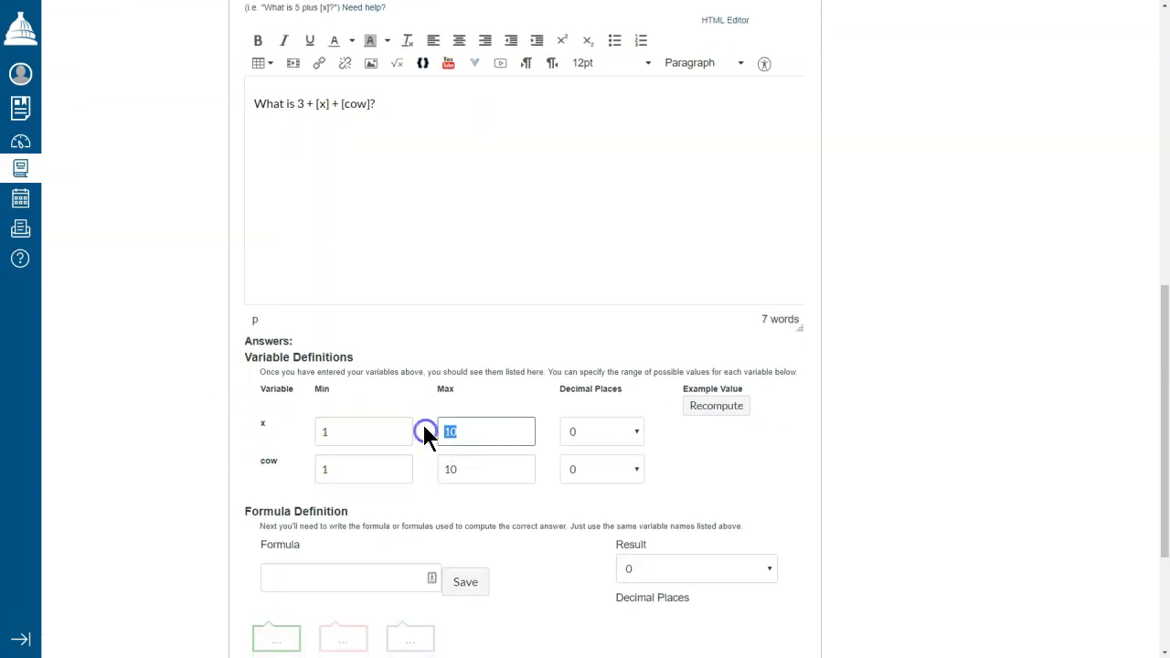
pyautogui.write('3')
pyautogui.doubleClick(321, 464)
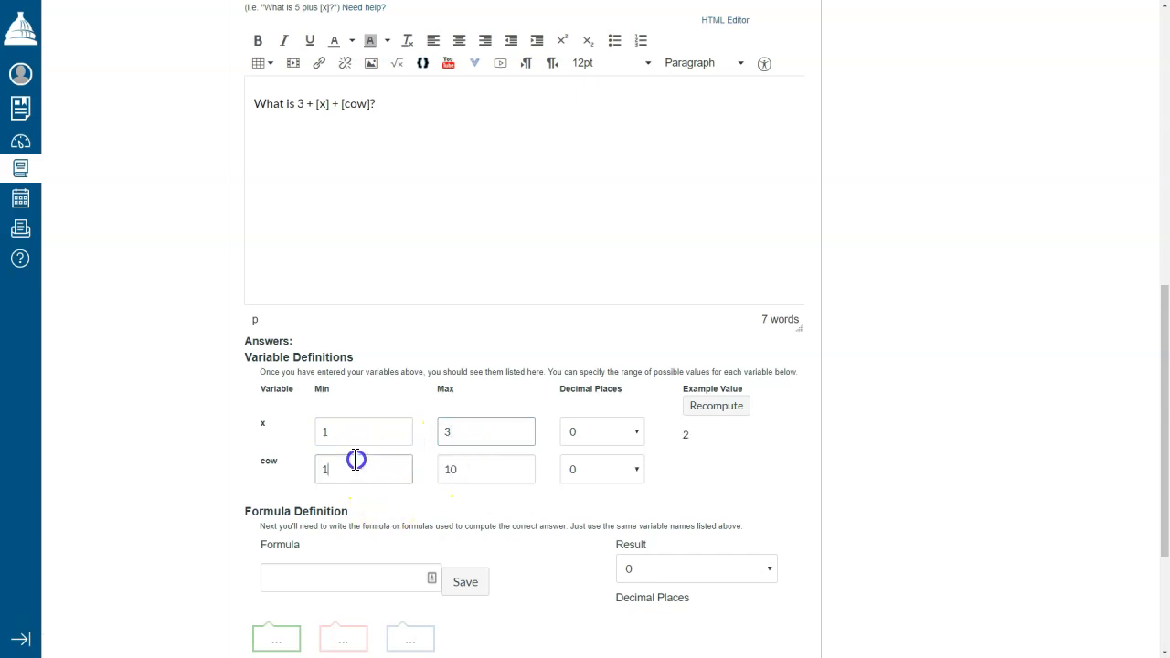
pyautogui.press('BackSpace')
pyautogui.write('5')
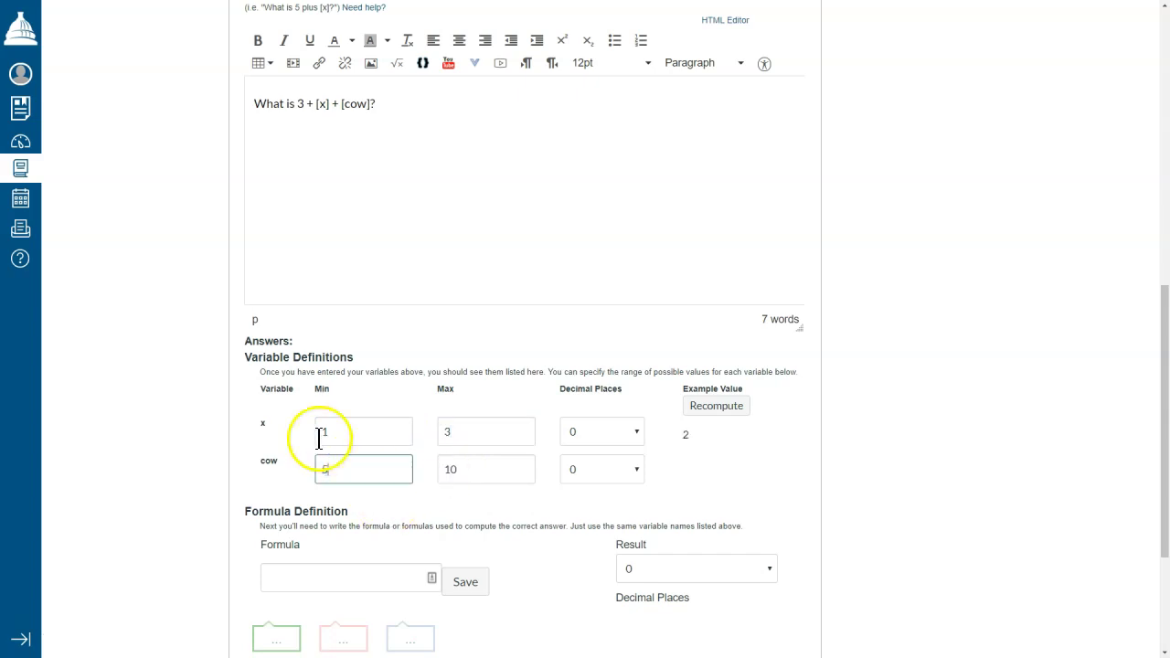
# Recompute the example values for x and cow three times, ending at 1 and 5.
pyautogui.doubleClick(438, 470)
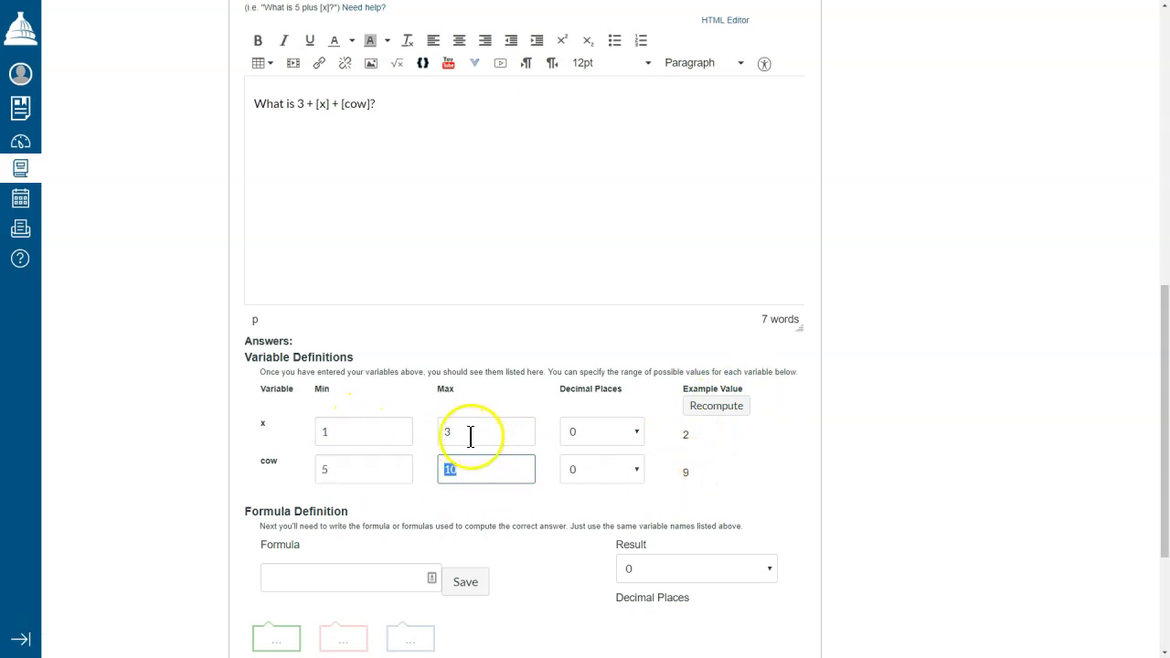
pyautogui.click(732, 411)
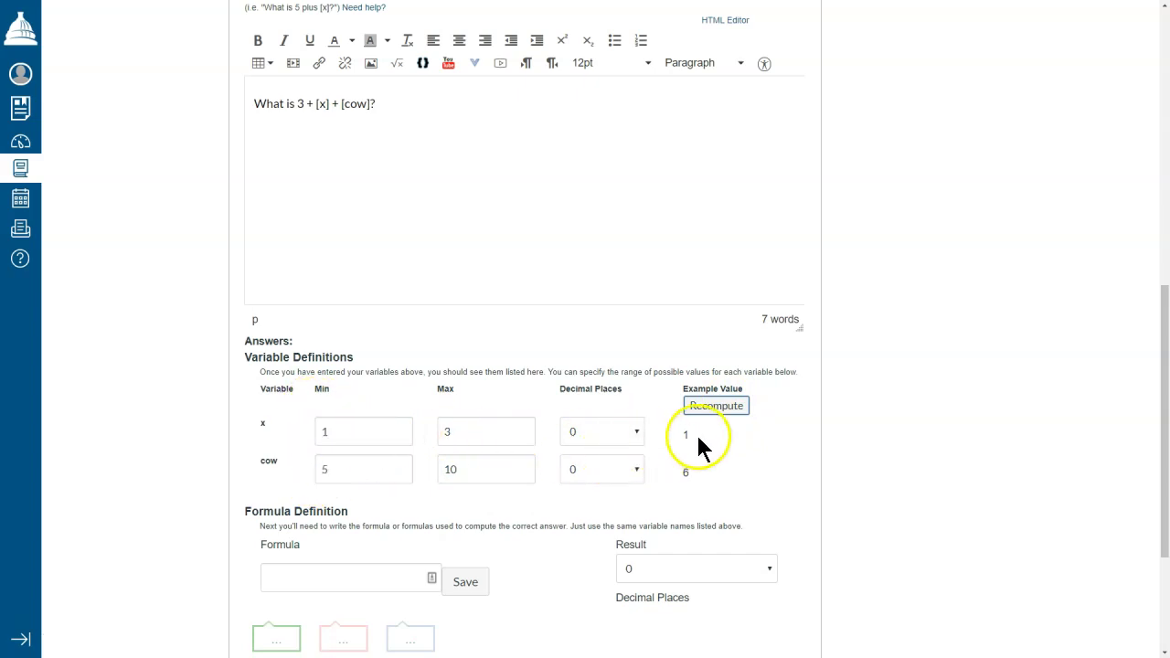
pyautogui.click(727, 411)
pyautogui.click(706, 405)
# Enter the answer formula 3+x+cow and save it.
pyautogui.scroll(-4, 703, 452)
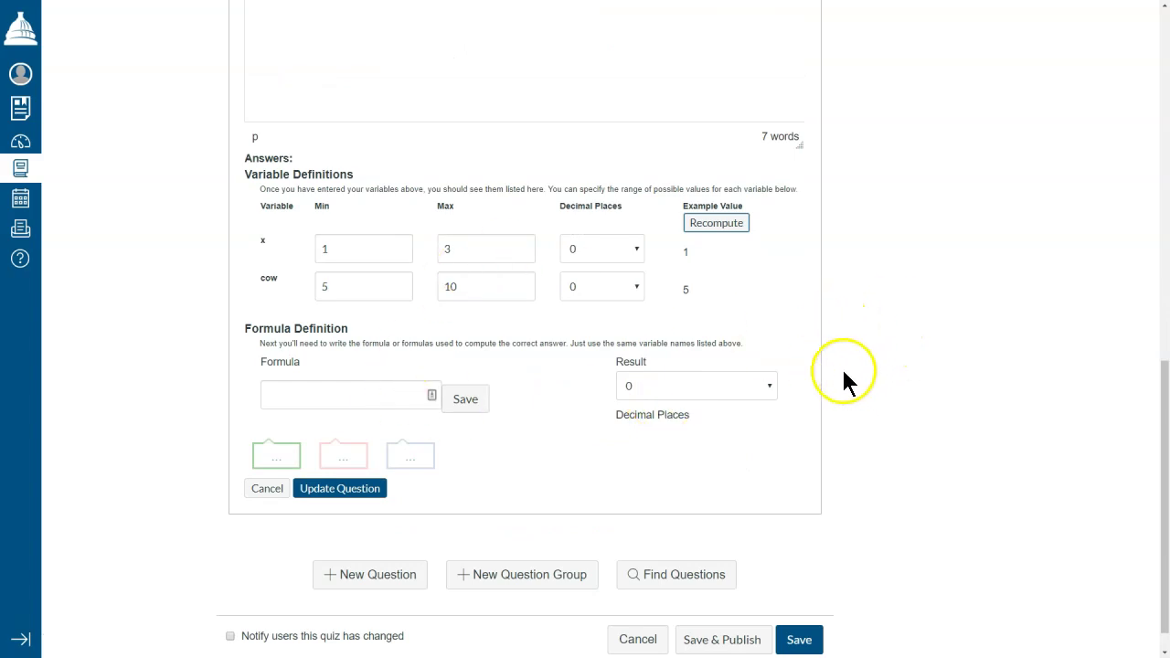
pyautogui.scroll(1, 786, 476)
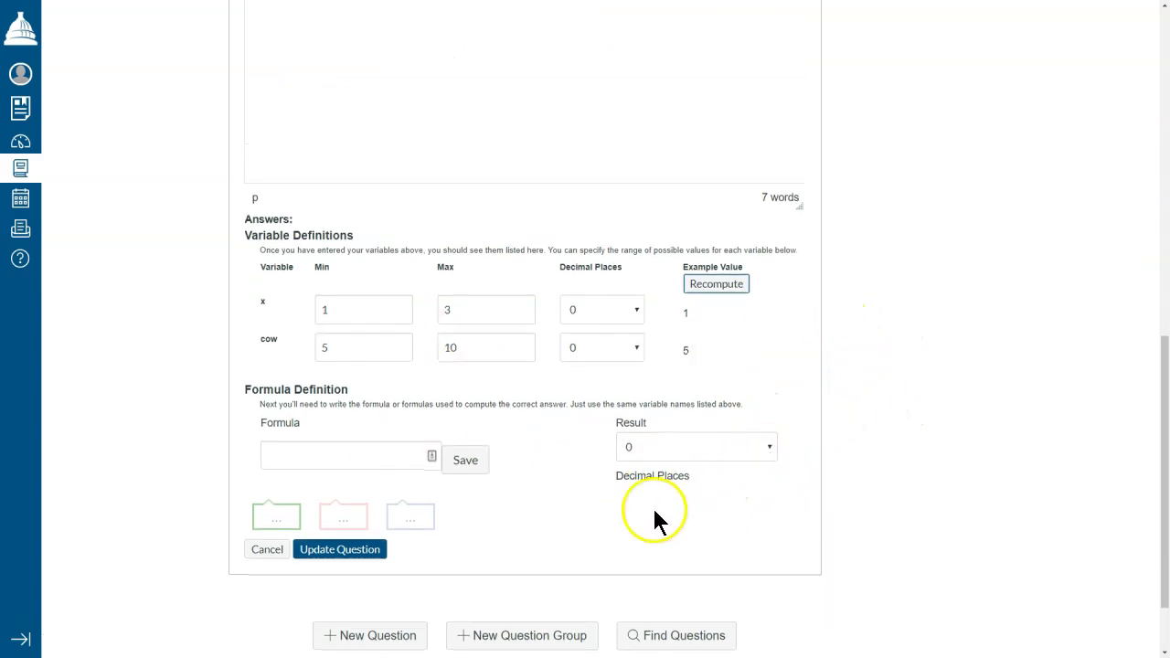
pyautogui.scroll(1, 393, 509)
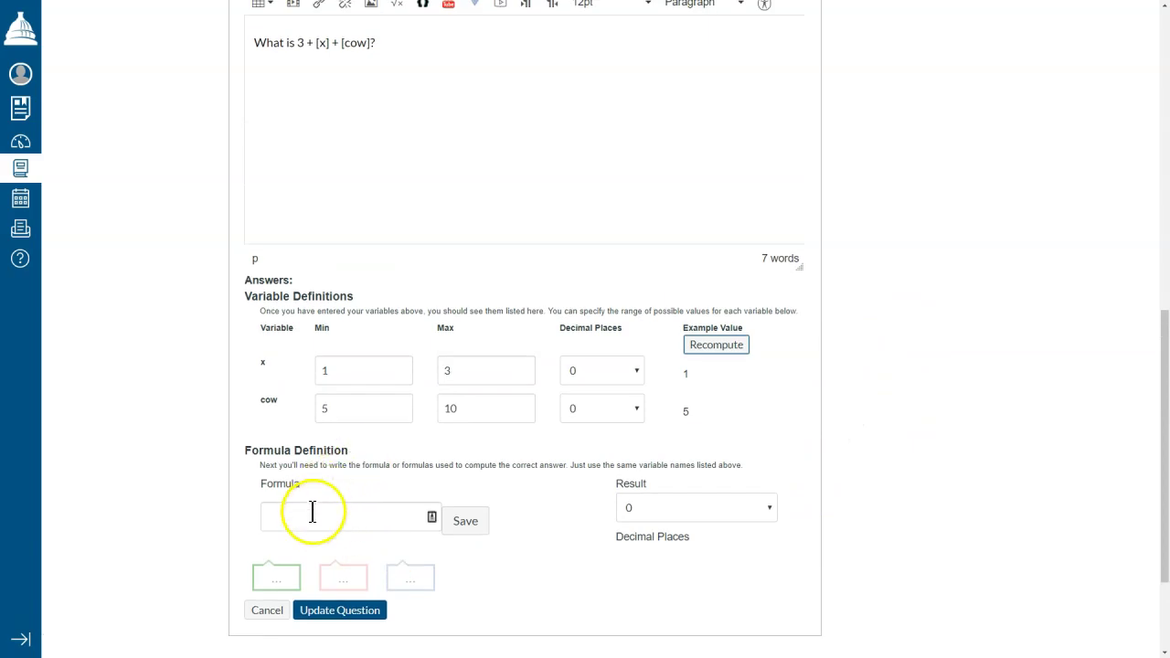
pyautogui.click(312, 514)
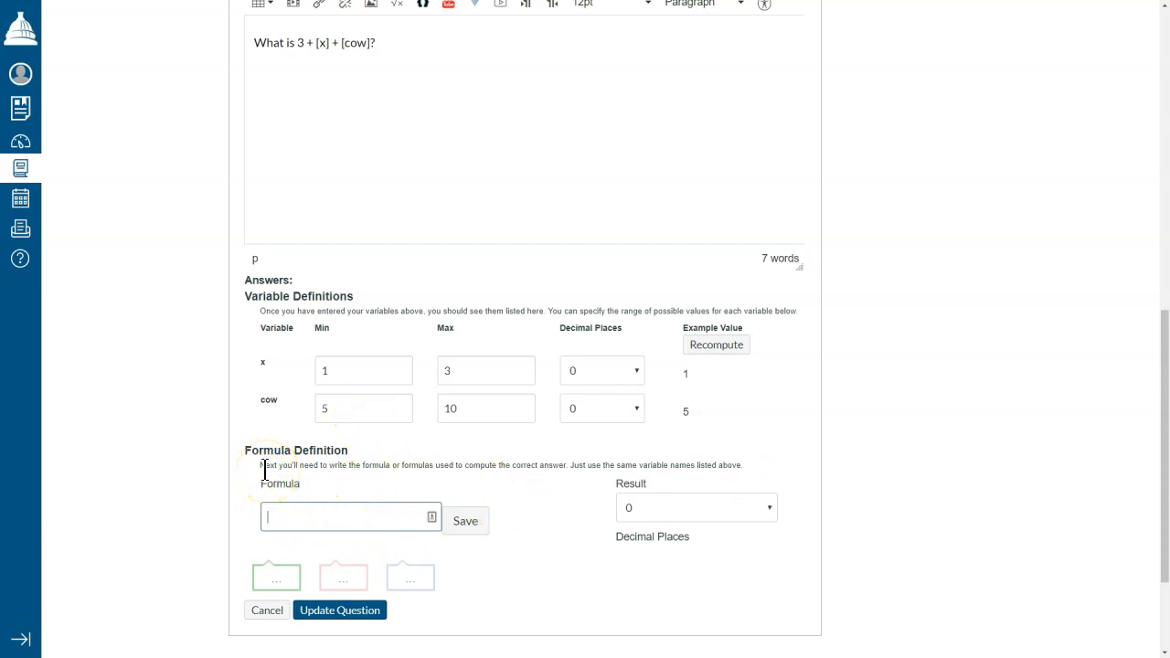
pyautogui.write('3+x+cow')
pyautogui.click(468, 535)
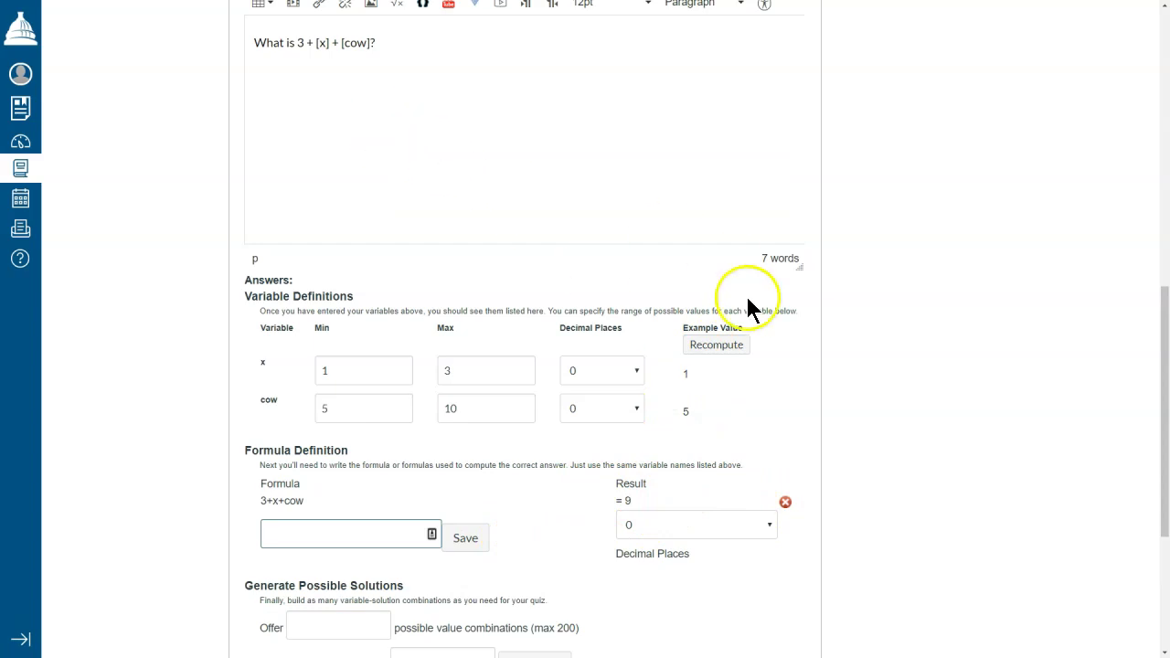
# Recompute the example values three times, ending with x=1, cow=9 giving 13.
pyautogui.click(726, 348)
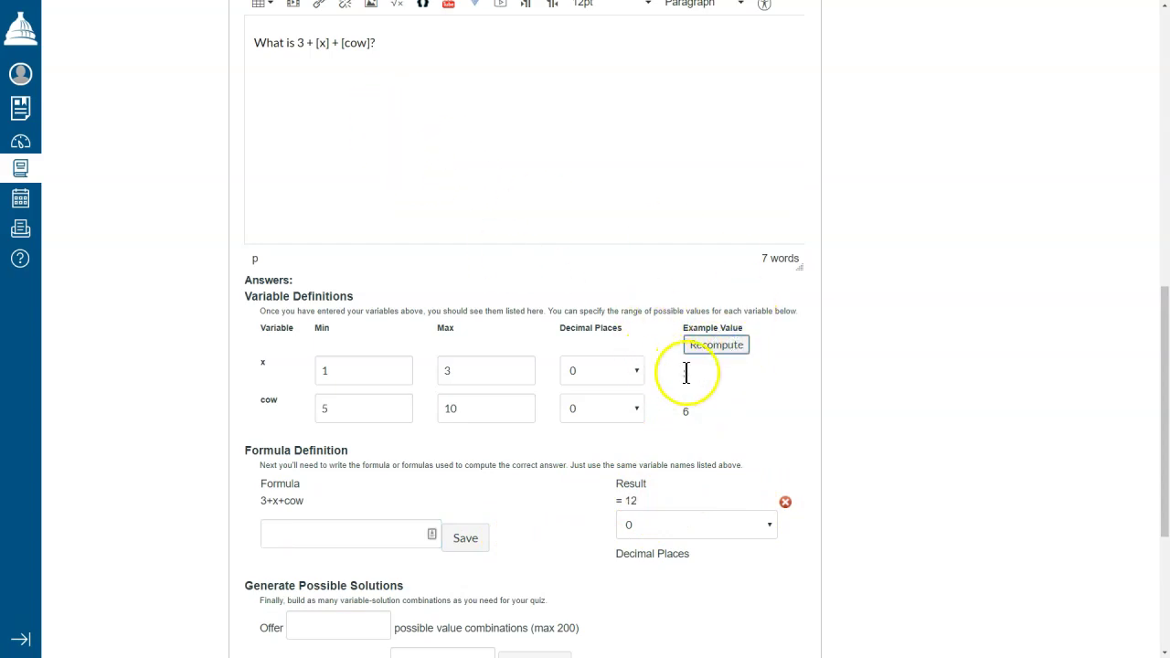
pyautogui.click(718, 361)
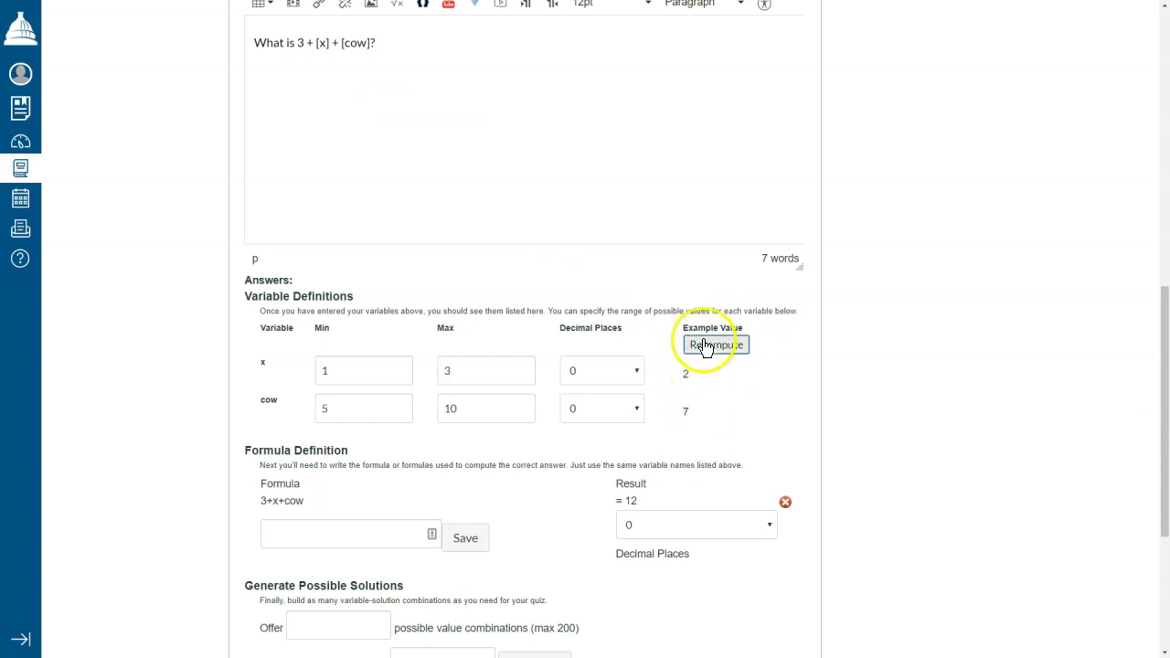
pyautogui.click(706, 353)
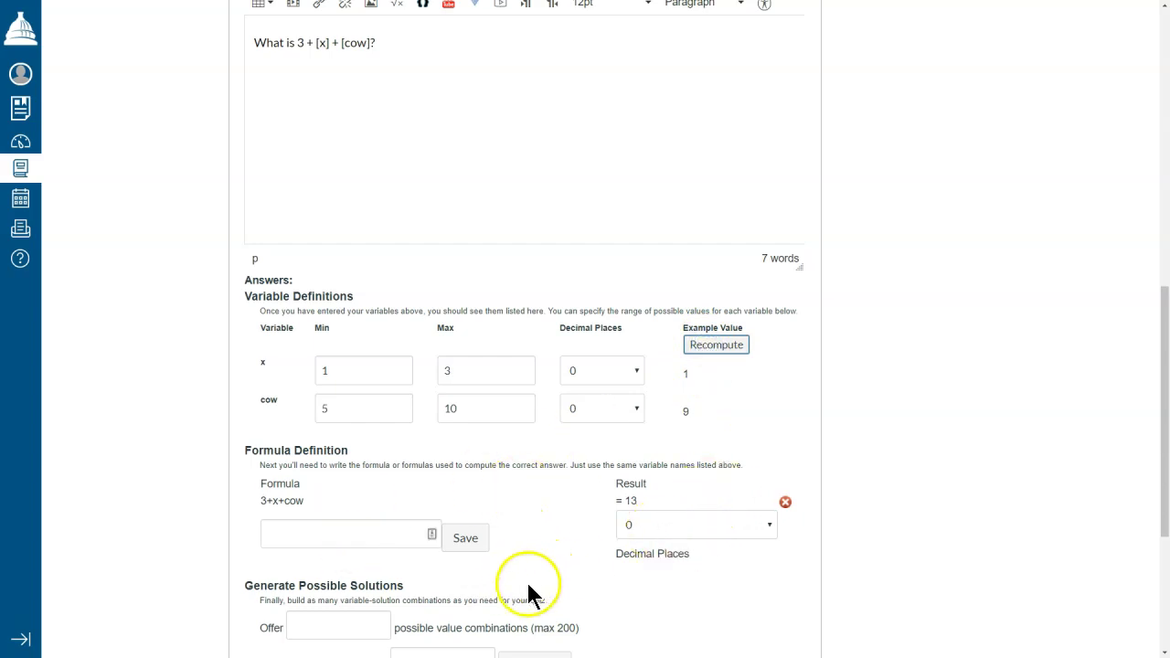
# Generate an initial set of 10 possible solutions.
pyautogui.scroll(-2, 537, 576)
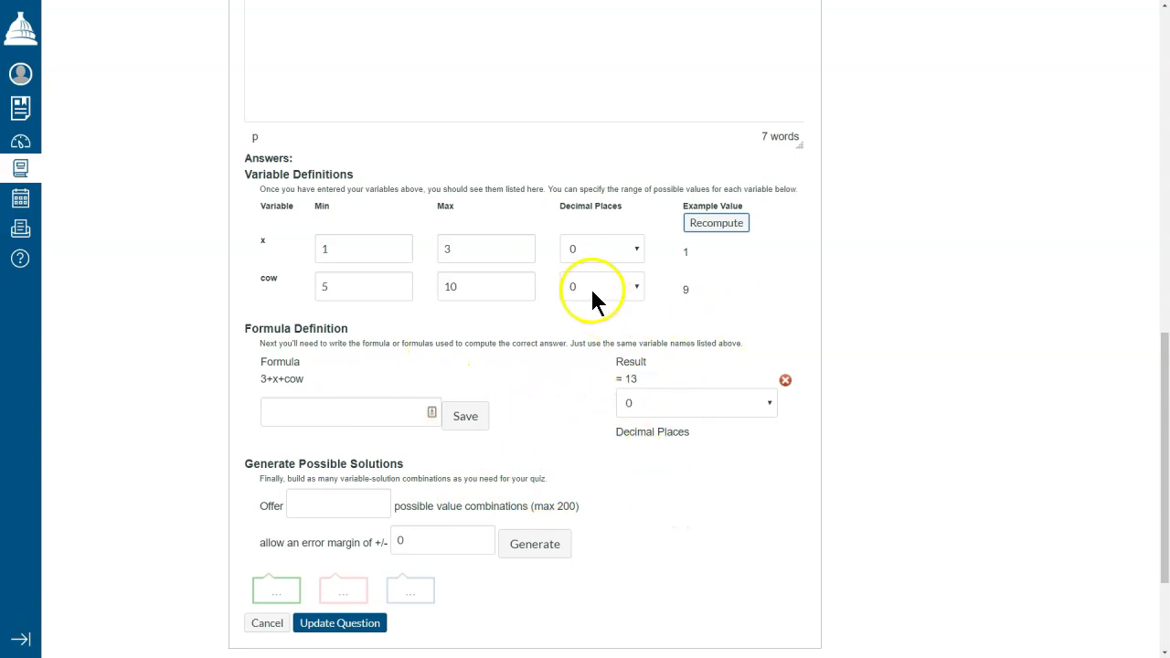
pyautogui.scroll(2, 588, 238)
pyautogui.scroll(-3, 429, 183)
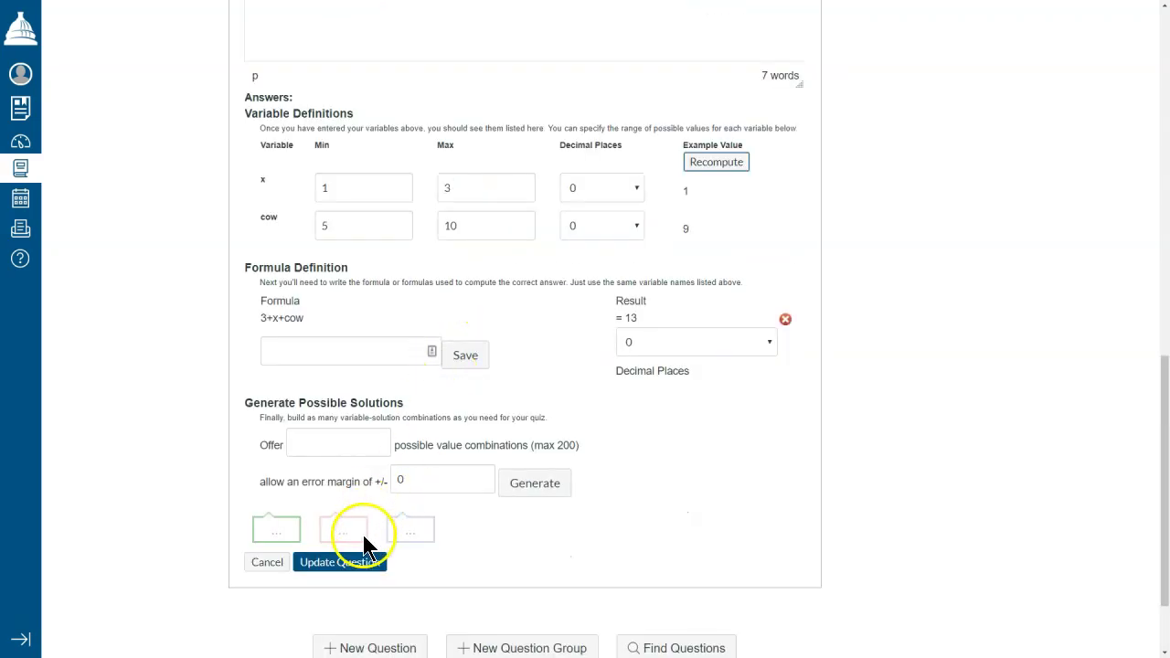
pyautogui.click(377, 561)
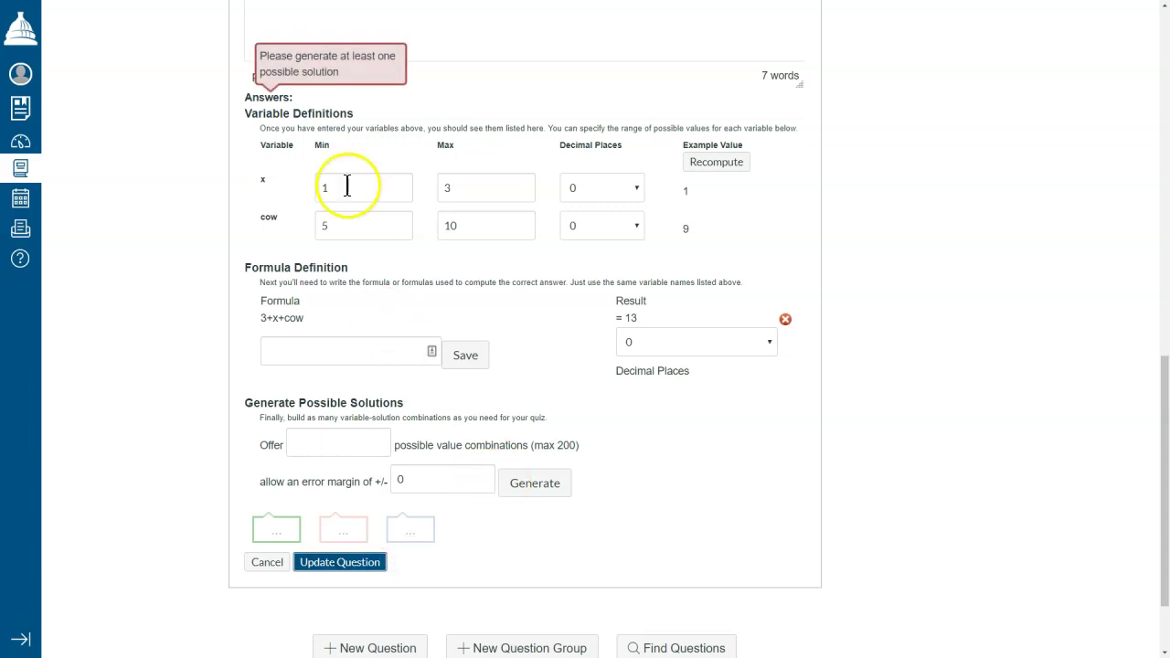
pyautogui.click(349, 440)
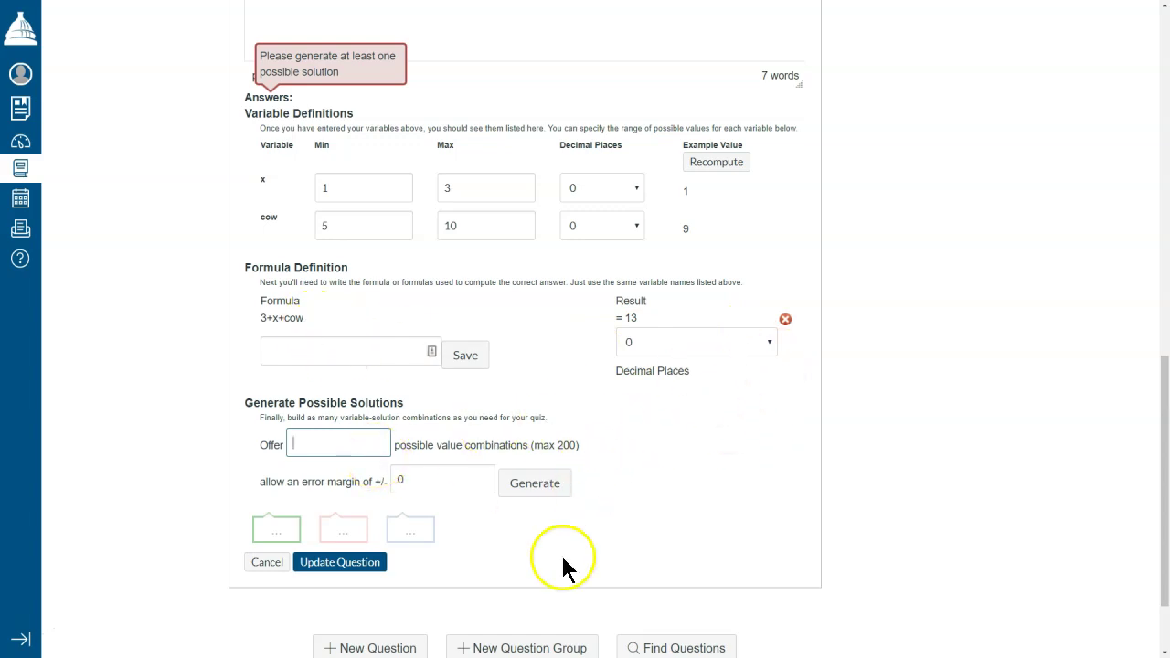
pyautogui.write('10')
pyautogui.click(551, 488)
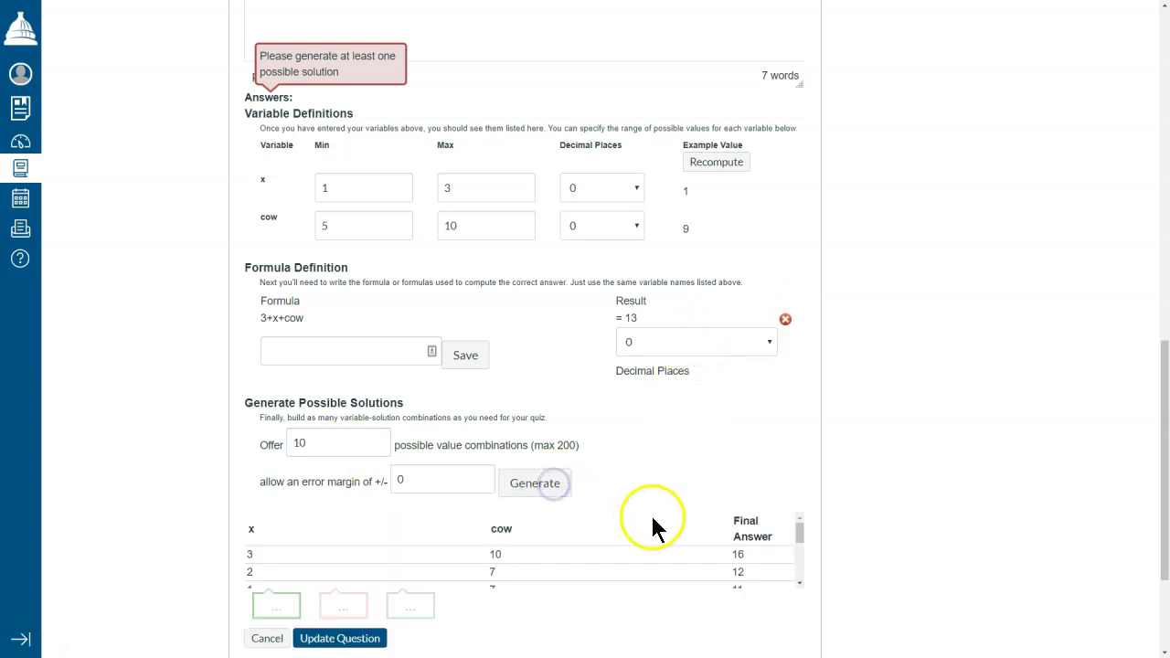
pyautogui.moveTo(797, 532)
pyautogui.mouseDown()
pyautogui.moveTo(798, 576)
pyautogui.moveTo(798, 525)
pyautogui.mouseUp()
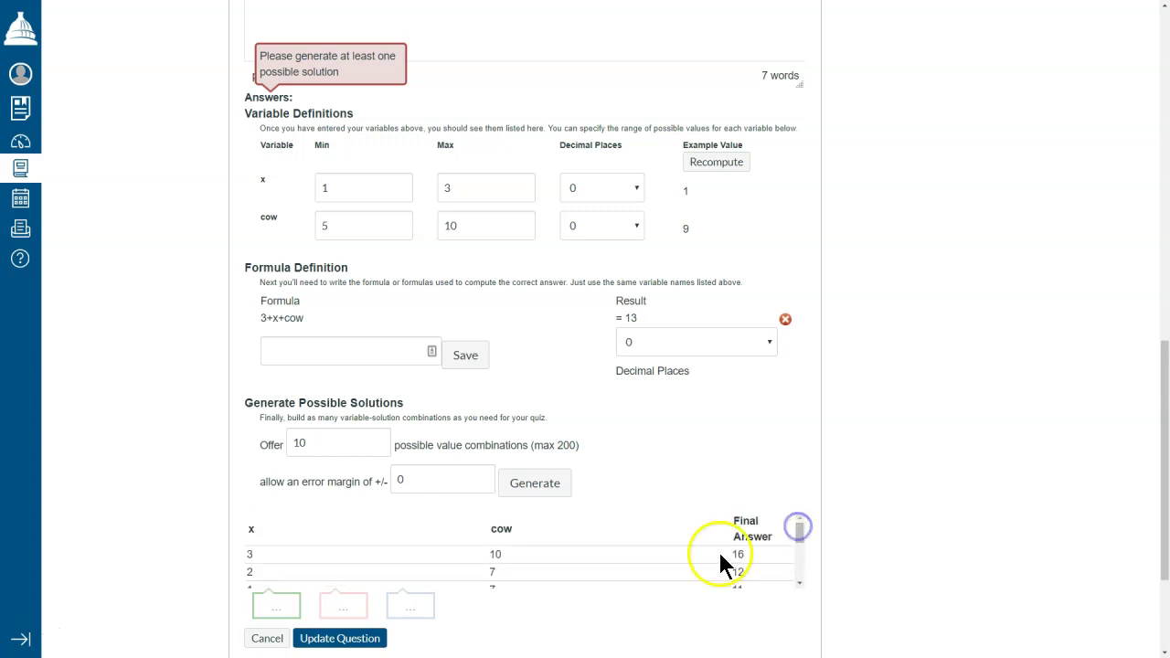
# Change the solution count from 10 to 50 and regenerate the solutions.
pyautogui.scroll(-5, 719, 564)
pyautogui.scroll(3, 599, 375)
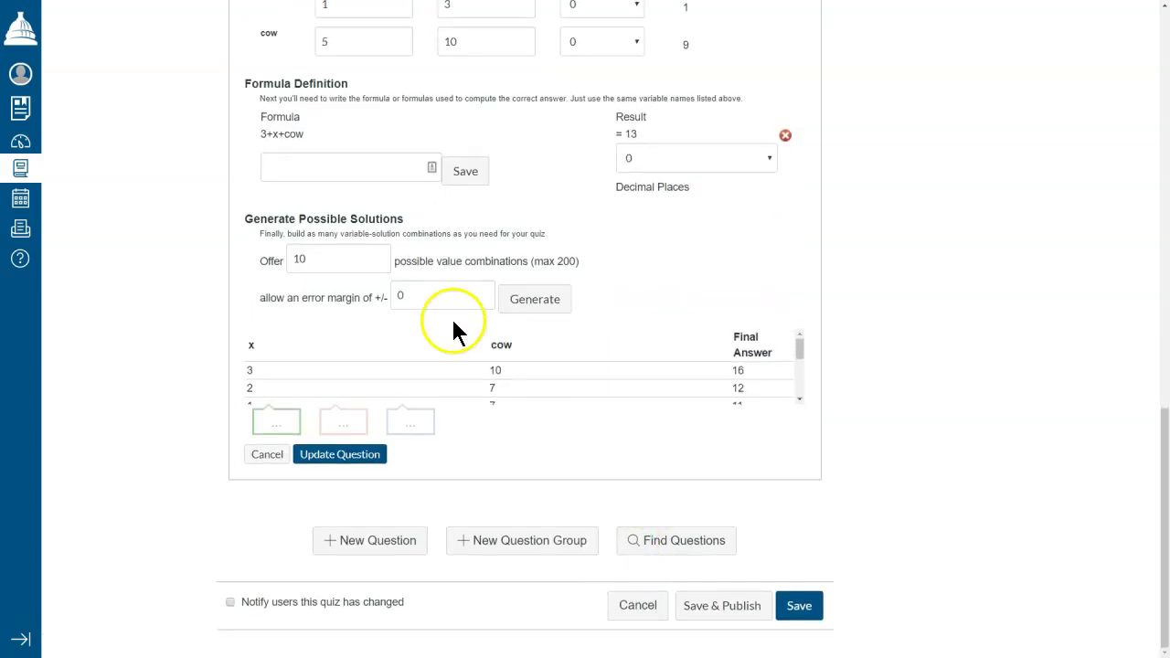
pyautogui.click(334, 256)
pyautogui.press('BackSpace')
pyautogui.press('BackSpace')
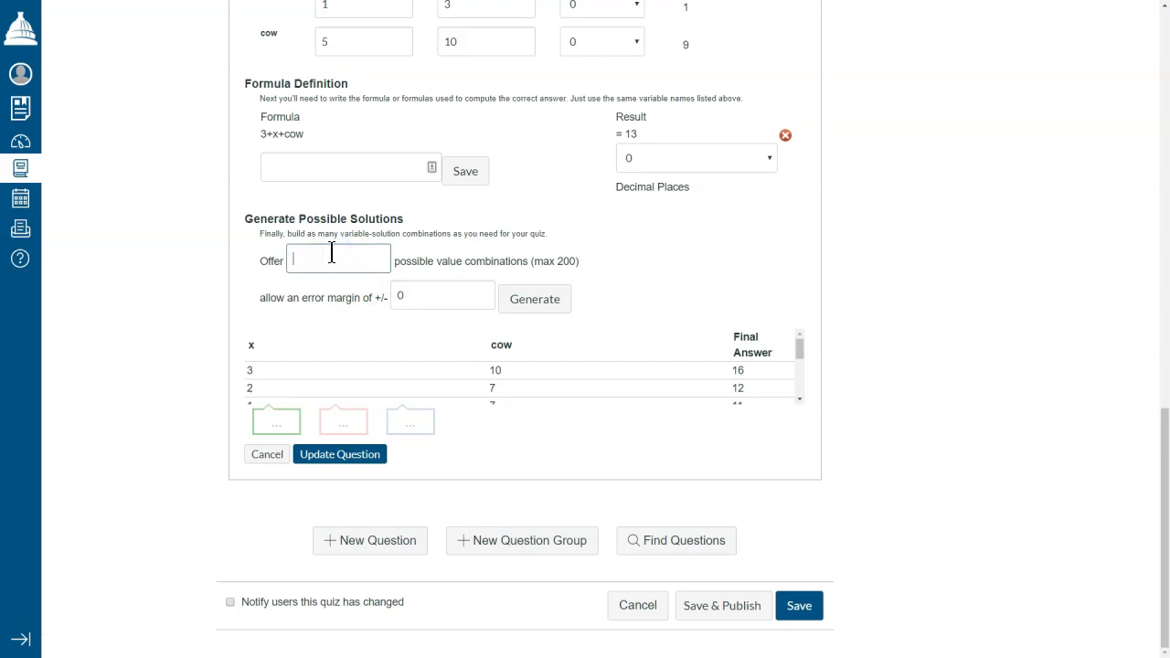
pyautogui.write('50')
pyautogui.click(548, 304)
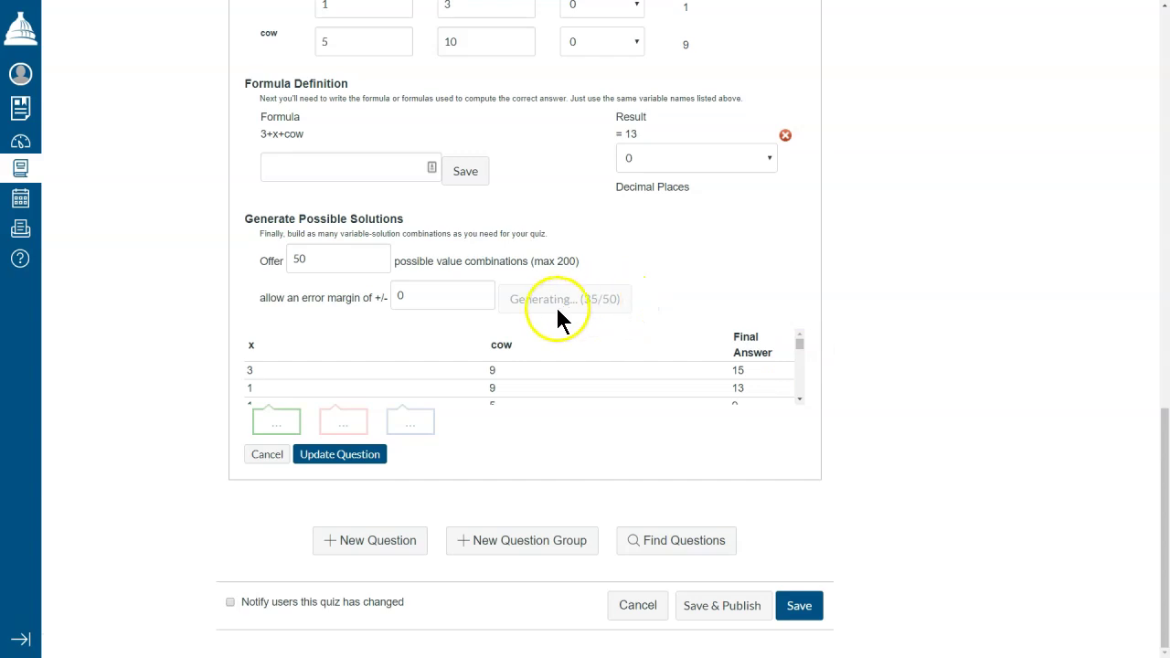
pyautogui.moveTo(799, 346)
pyautogui.mouseDown()
pyautogui.moveTo(798, 399)
pyautogui.moveTo(794, 334)
pyautogui.mouseUp()
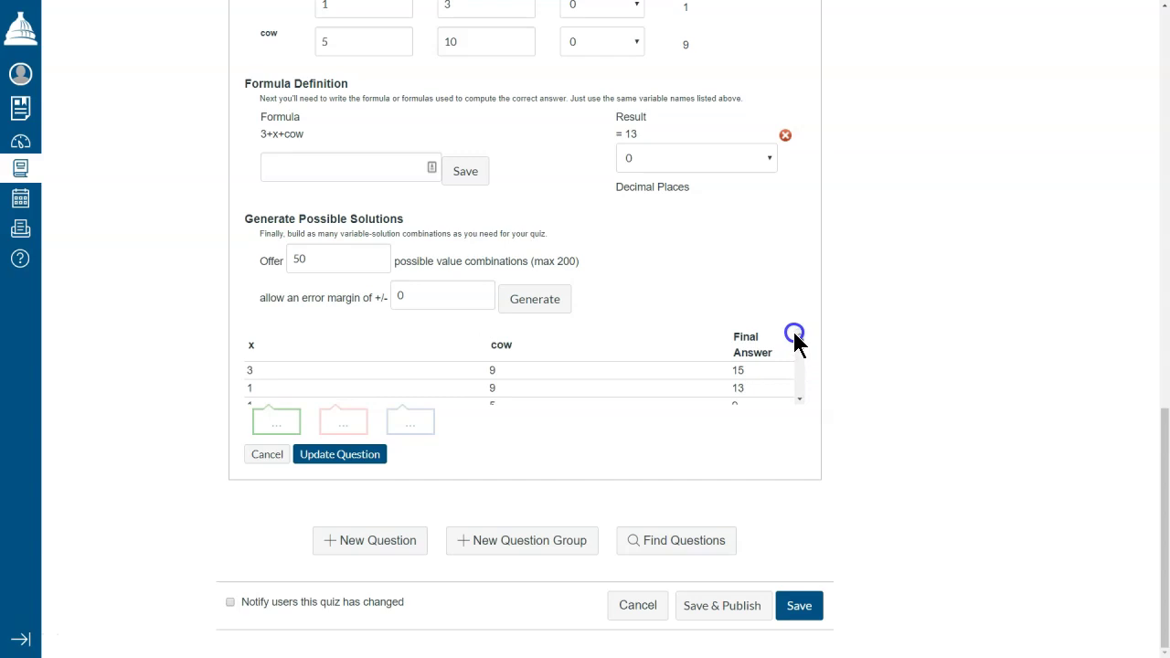
# Save the formula question 'What is 3 + [x] + [cow]?' with Update Question.
pyautogui.click(329, 459)
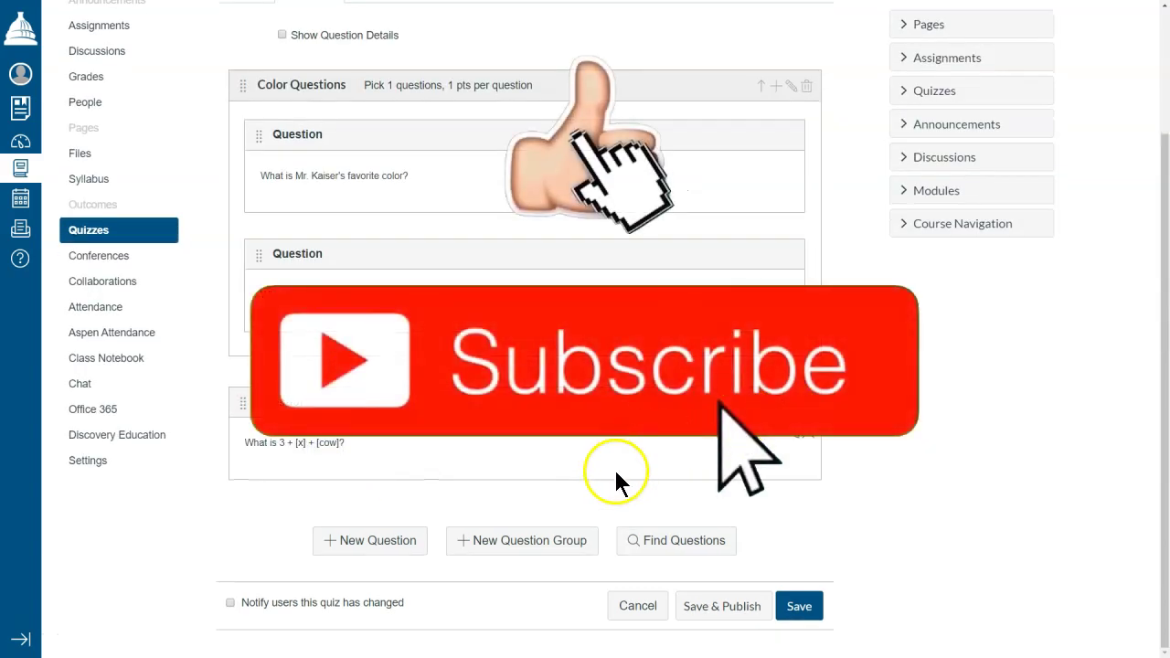